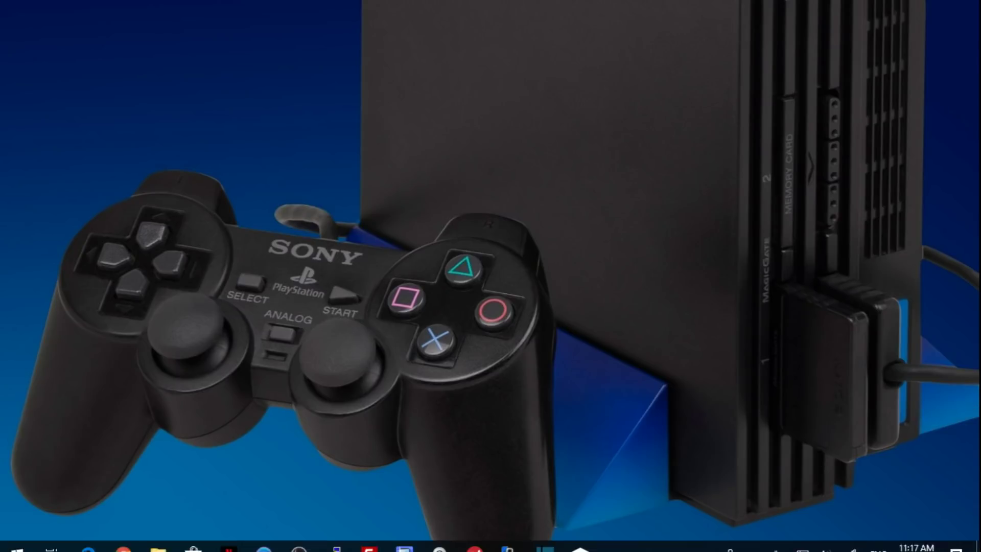
- Open the "to be converted" folder window and extract PS2 ISO to GZ.zip directly into that folder
mouse_move(154, 543)
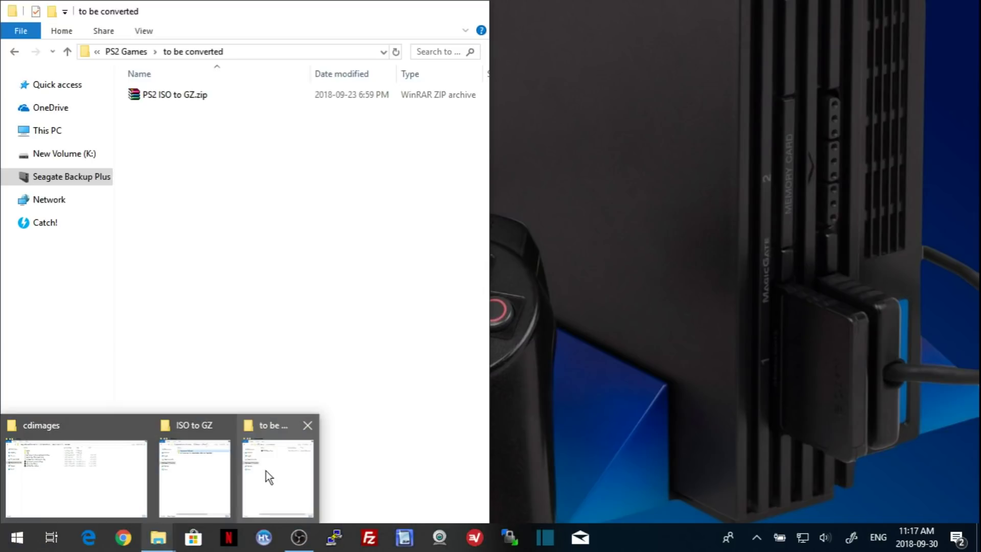
left_click(267, 471)
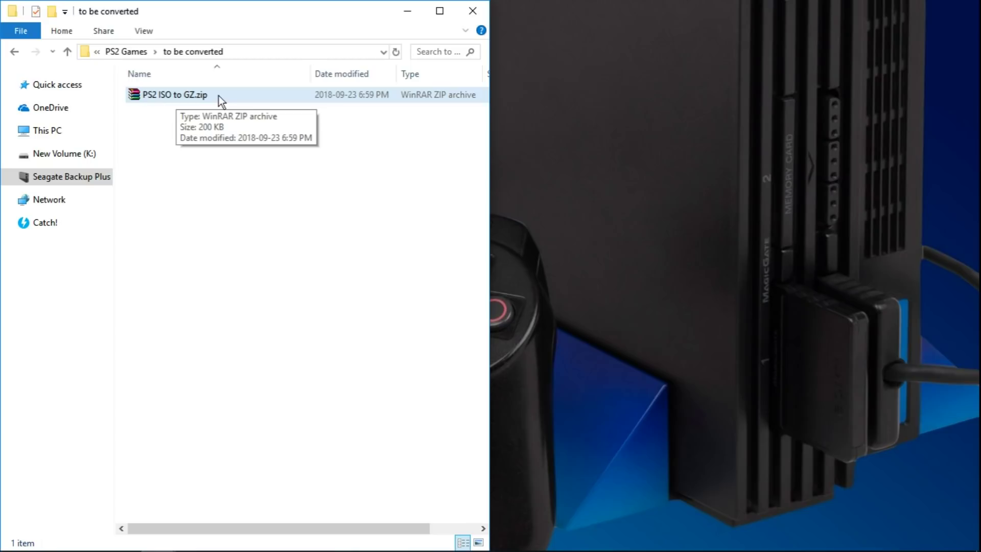
left_click(170, 99)
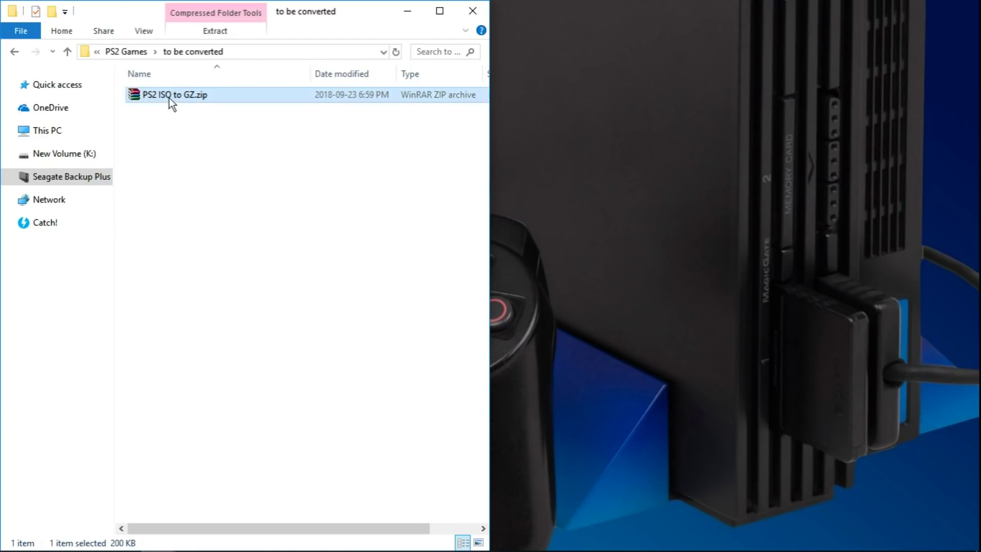
right_click(169, 97)
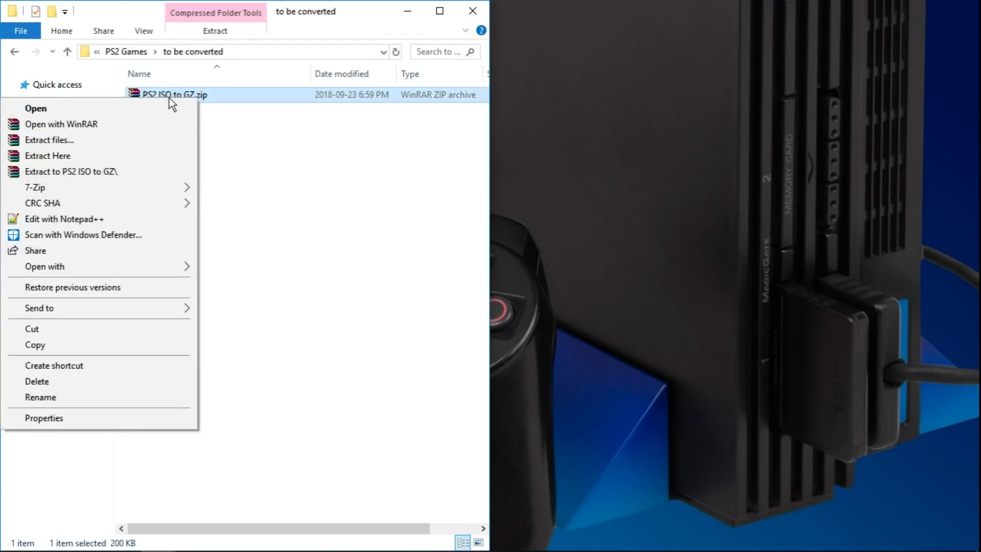
left_click(117, 154)
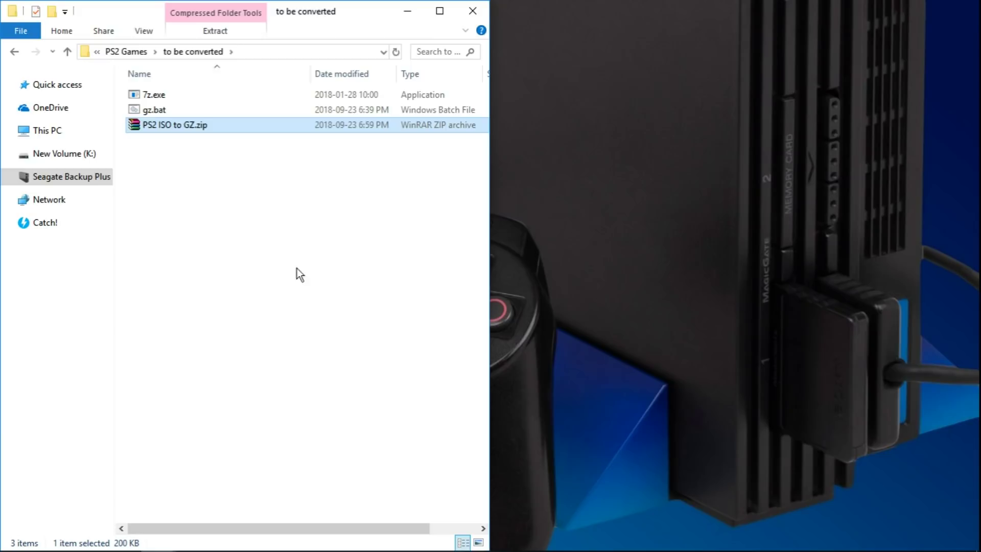
- Move 7z.exe and gz.bat from the "to be converted" folder into the ISO to GZ folder
left_click_drag(121, 93, 167, 110)
right_click(168, 109)
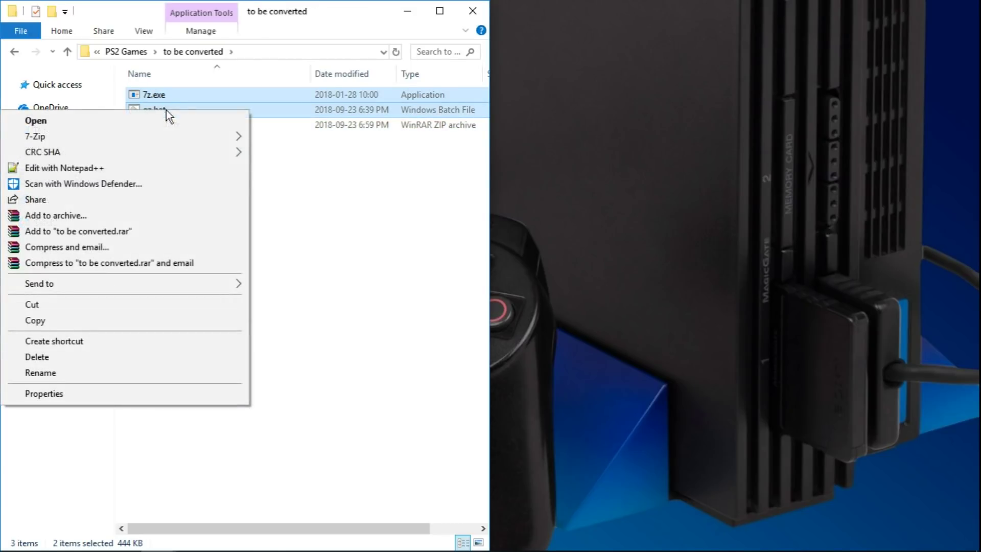
left_click(59, 304)
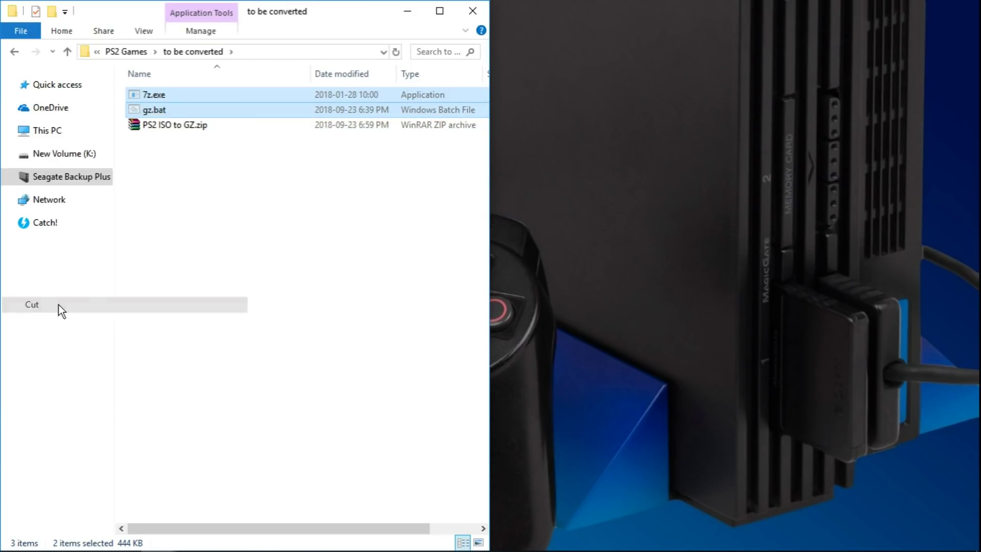
left_click(473, 11)
mouse_move(320, 548)
mouse_move(158, 540)
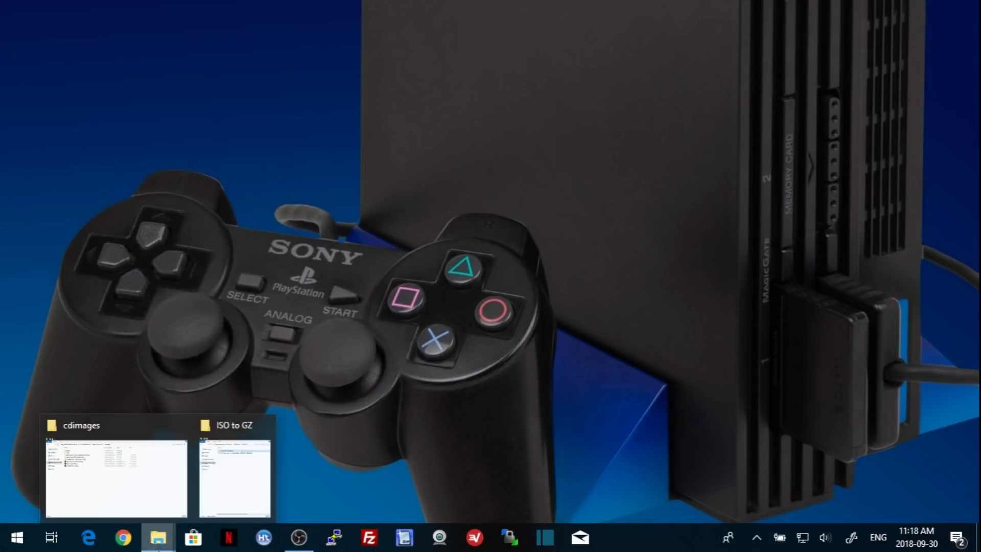
left_click(210, 495)
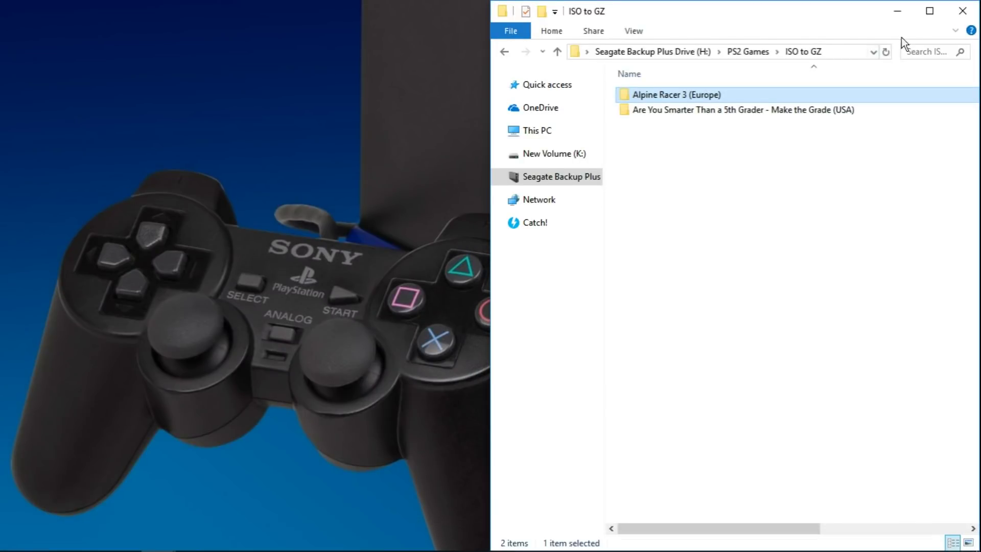
left_click(928, 10)
right_click(396, 221)
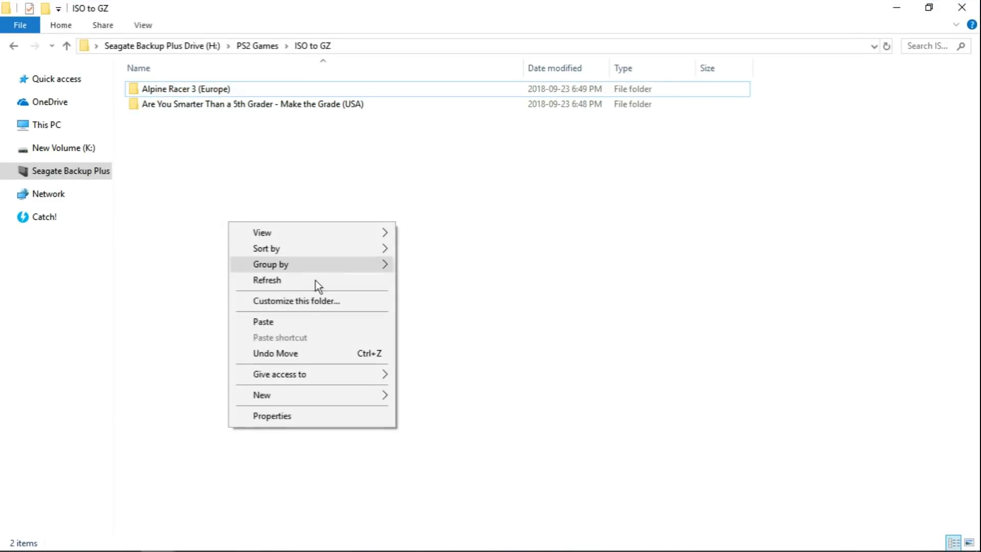
left_click(294, 318)
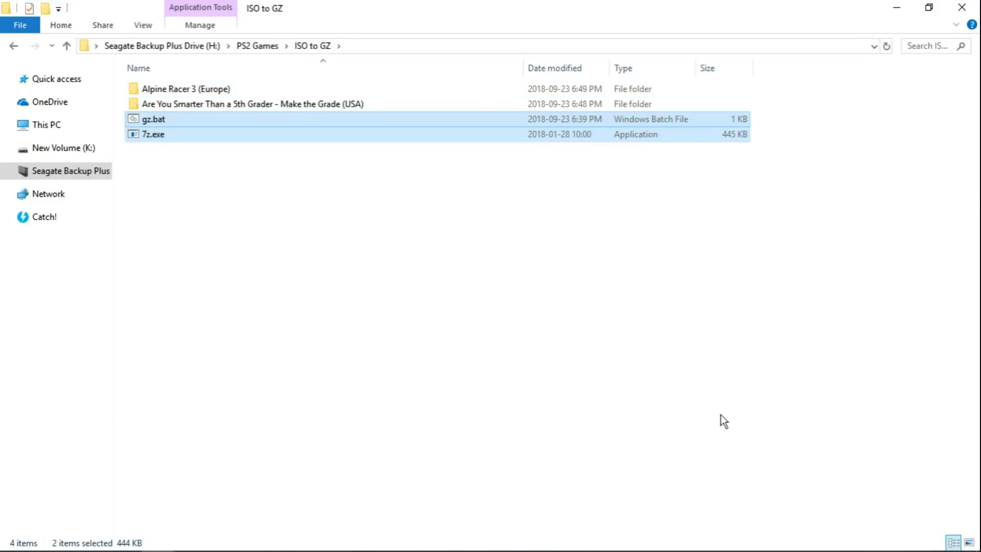
left_click(546, 245)
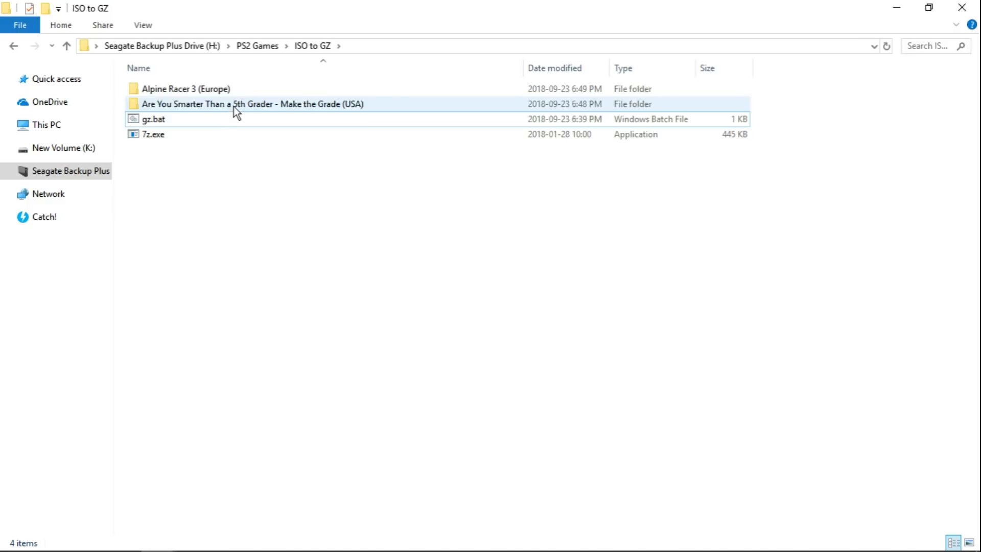
- Examine the contents of the Alpine Racer 3 (Europe) and Are You Smarter Than a 5th Grader game folders, returning to ISO to GZ
left_click(211, 104)
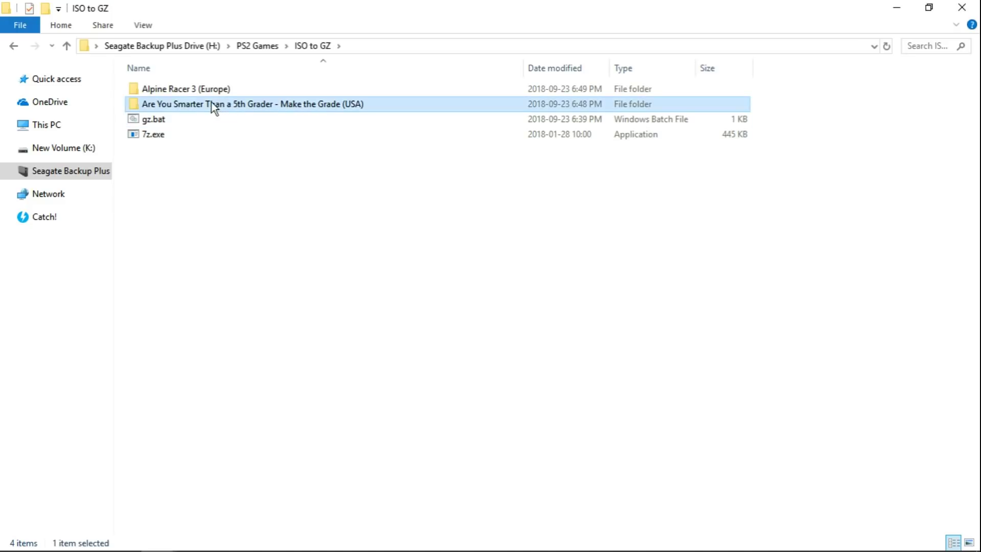
left_click(212, 102)
left_click(190, 89)
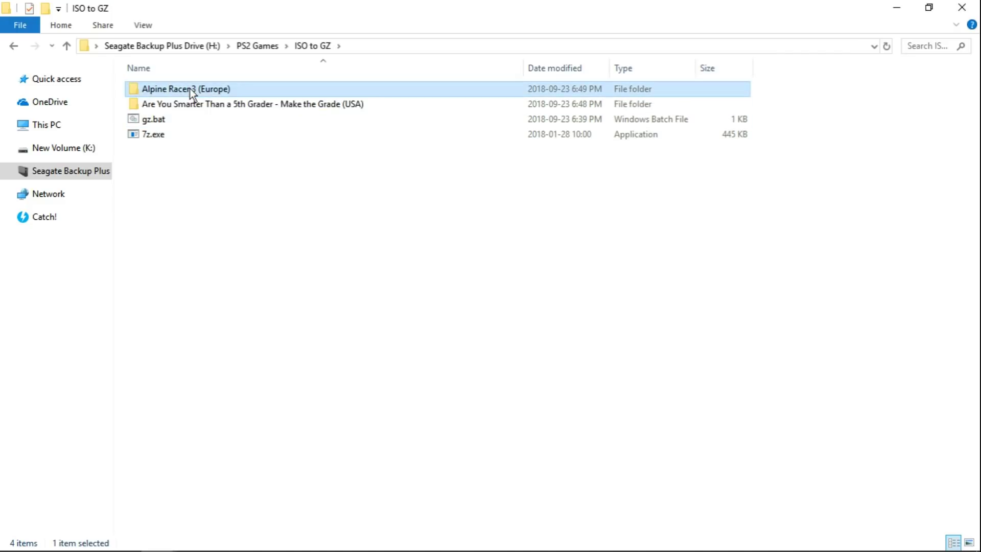
double_click(190, 88)
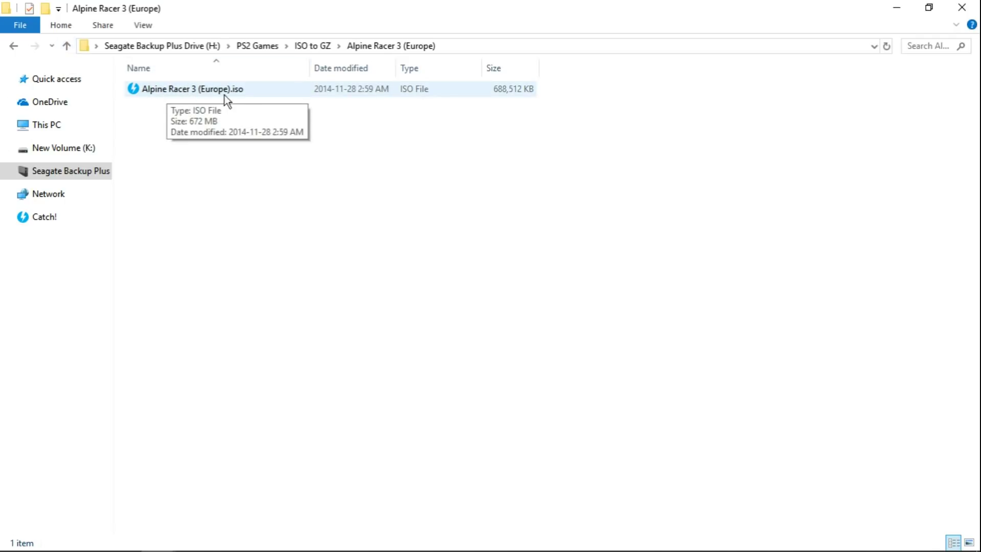
left_click(67, 45)
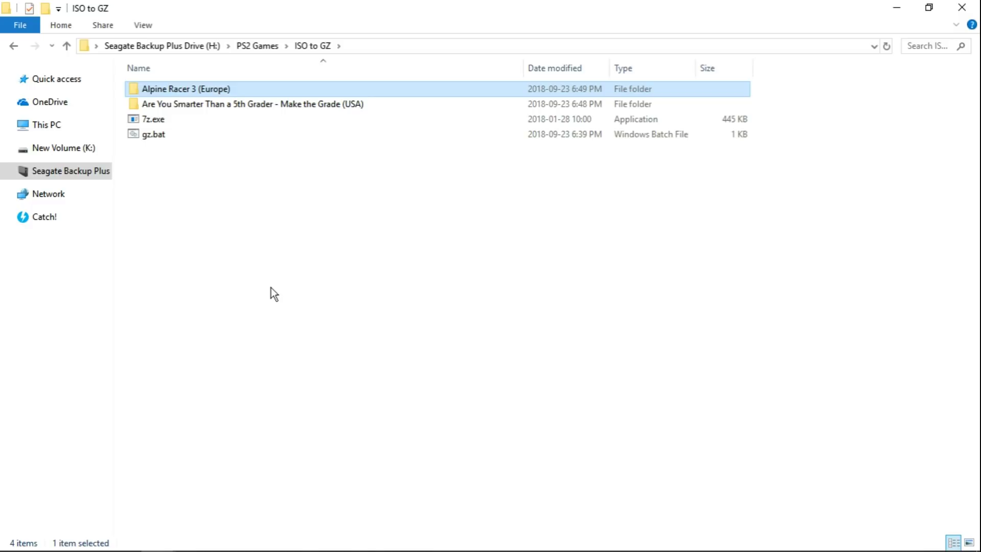
double_click(171, 88)
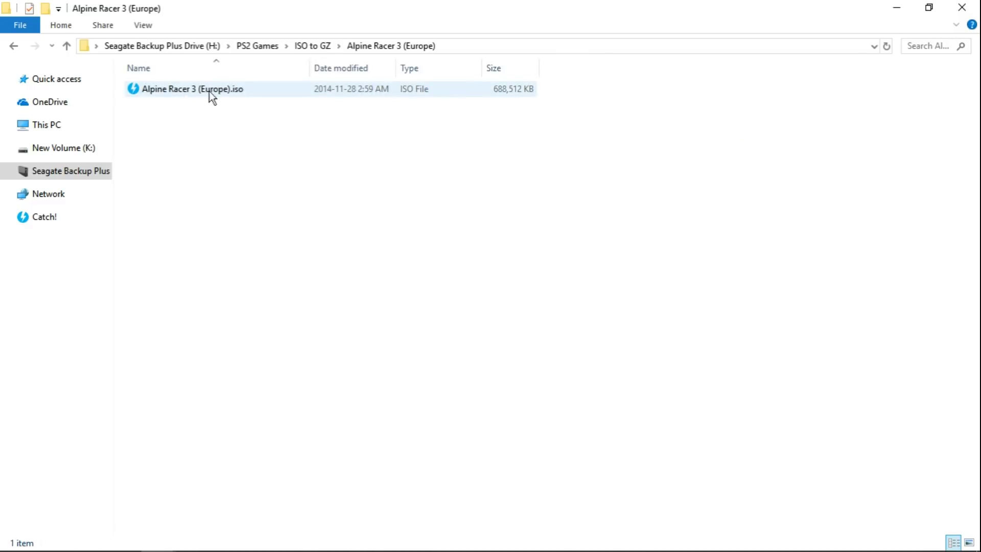
left_click(68, 47)
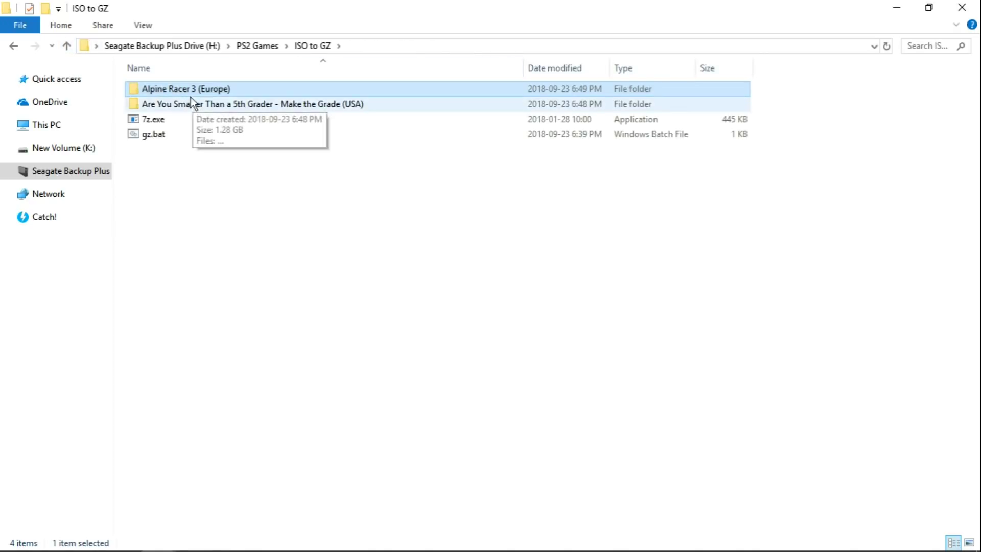
mouse_move(186, 92)
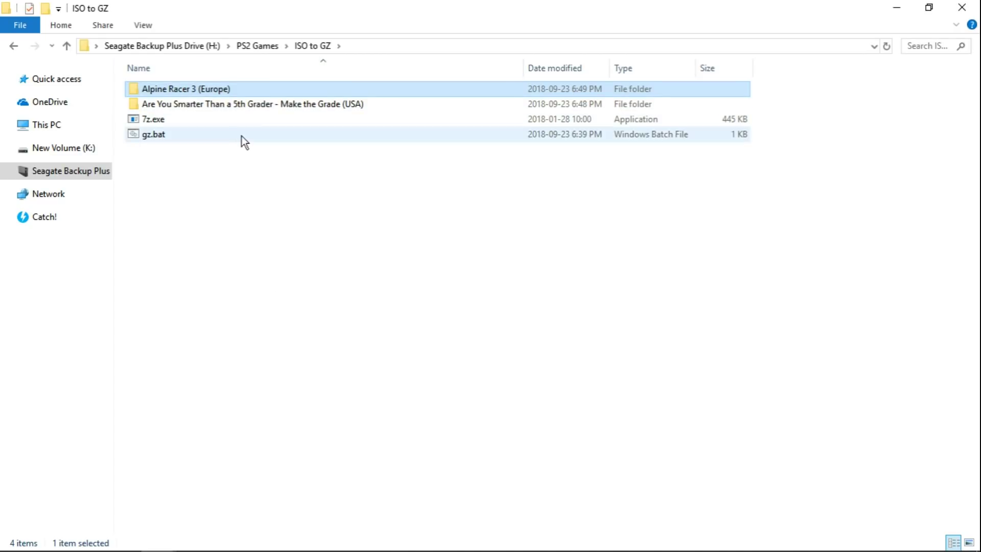
double_click(243, 102)
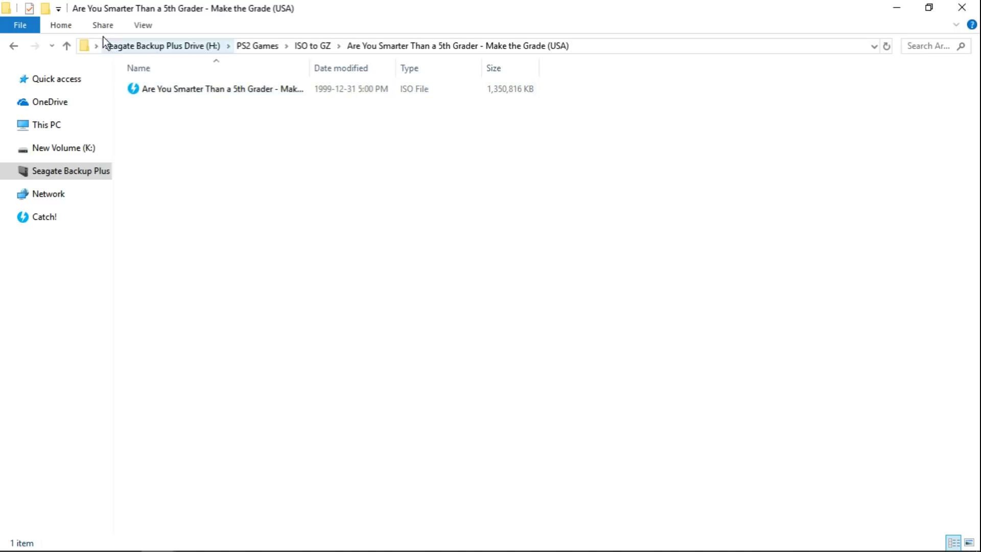
left_click(67, 46)
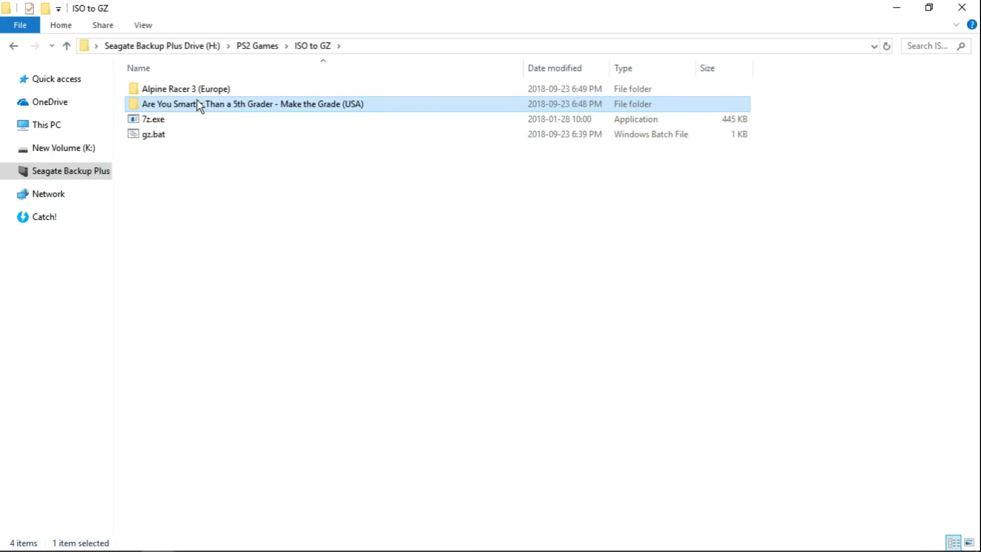
- Run gz.bat to compress both games' ISO files to GZ, and dismiss the command window once it finishes
left_click(148, 134)
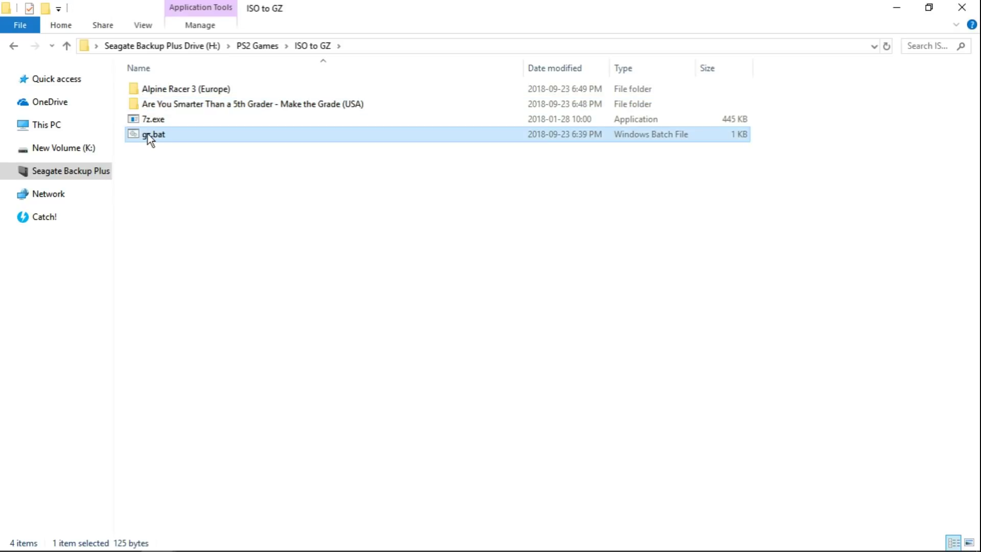
double_click(148, 134)
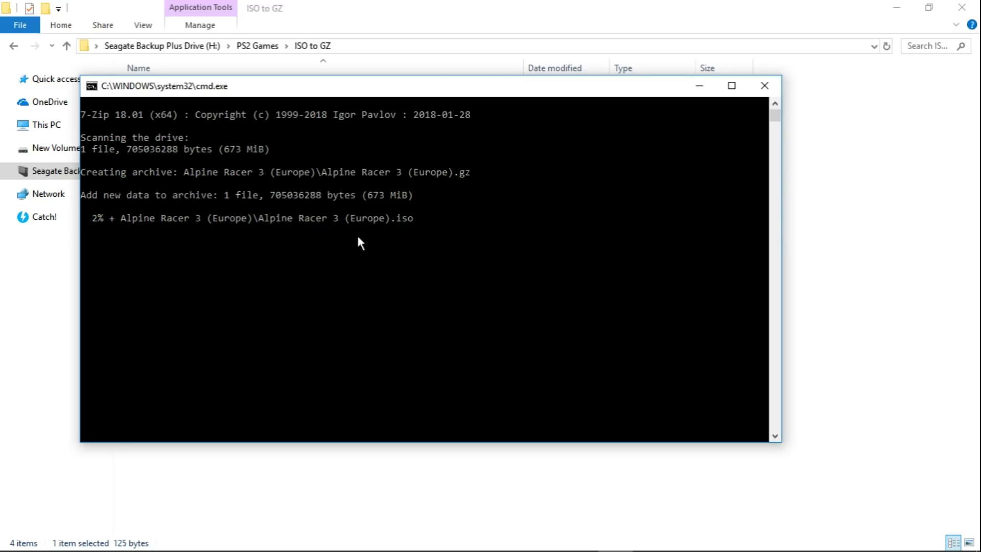
left_click_drag(288, 88, 344, 169)
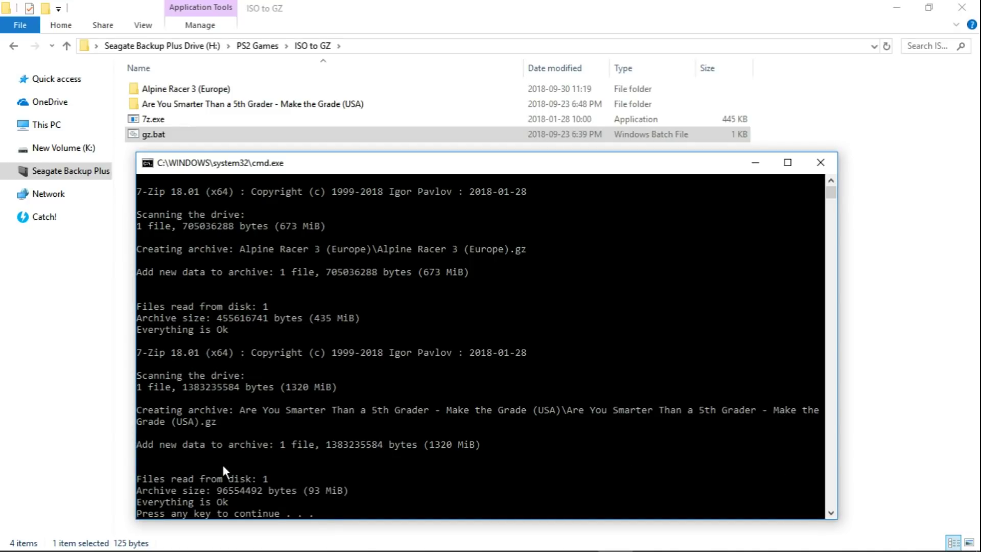
key("Return")
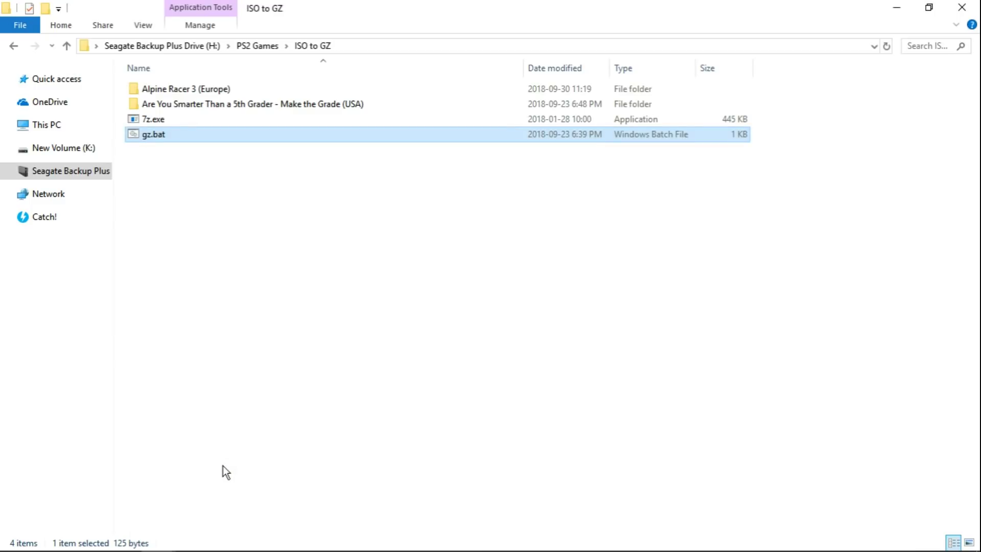
- Compare the GZ archives with the original ISO files in both game folders, widening the name columns to read the full file names
double_click(187, 103)
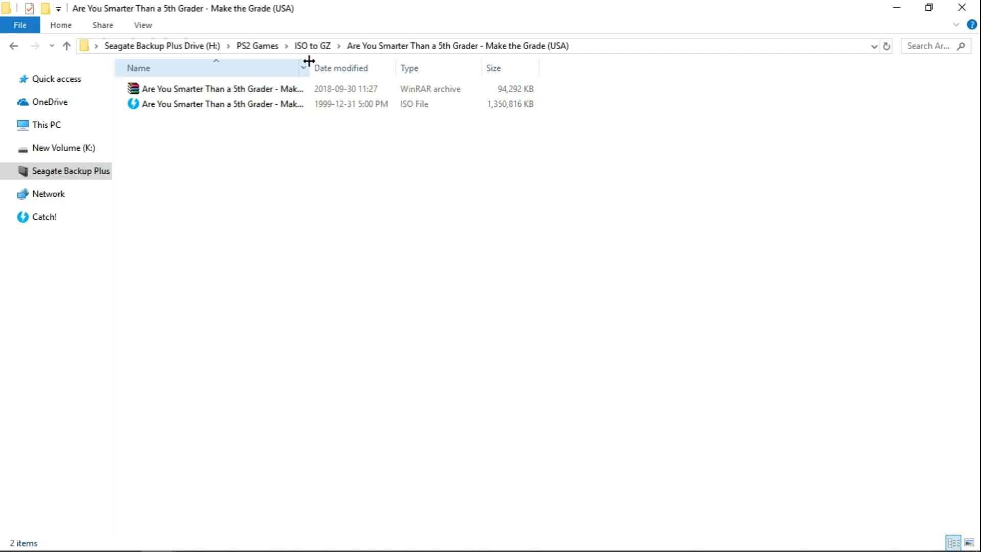
left_click_drag(309, 63, 491, 57)
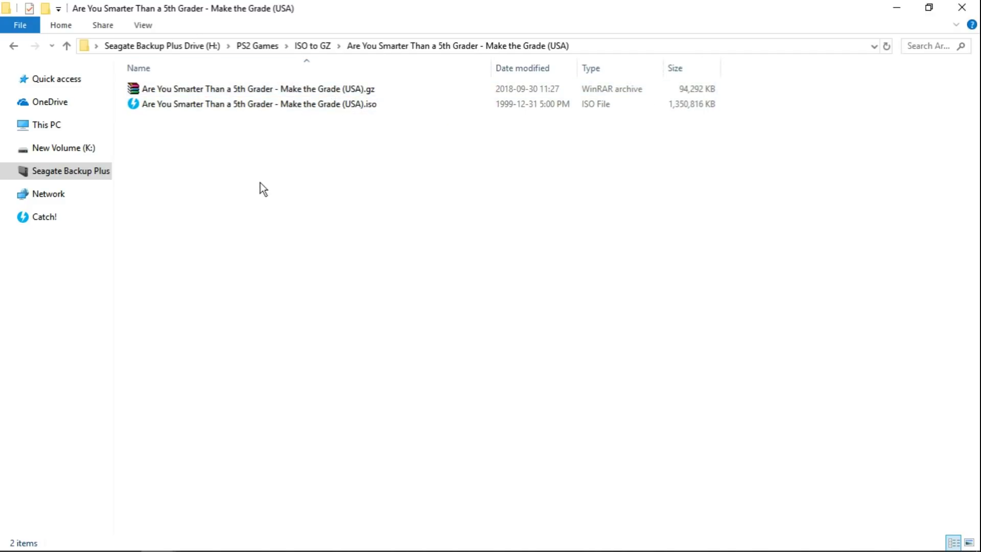
left_click(237, 106)
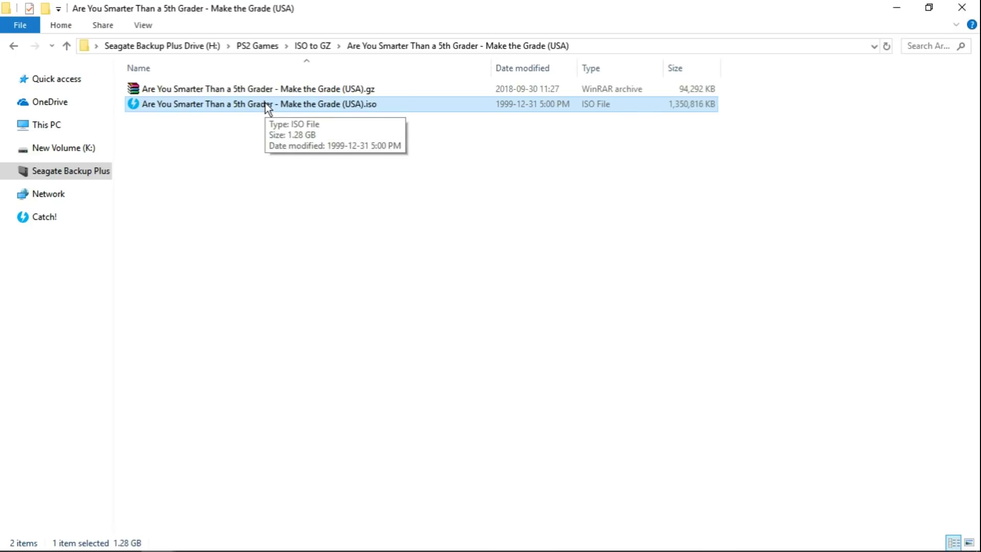
left_click(275, 89)
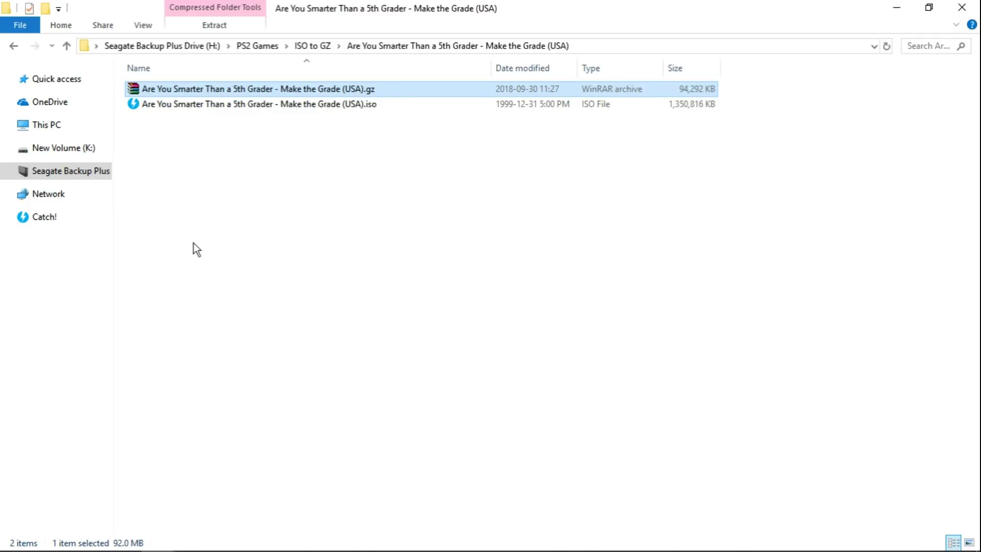
left_click(66, 50)
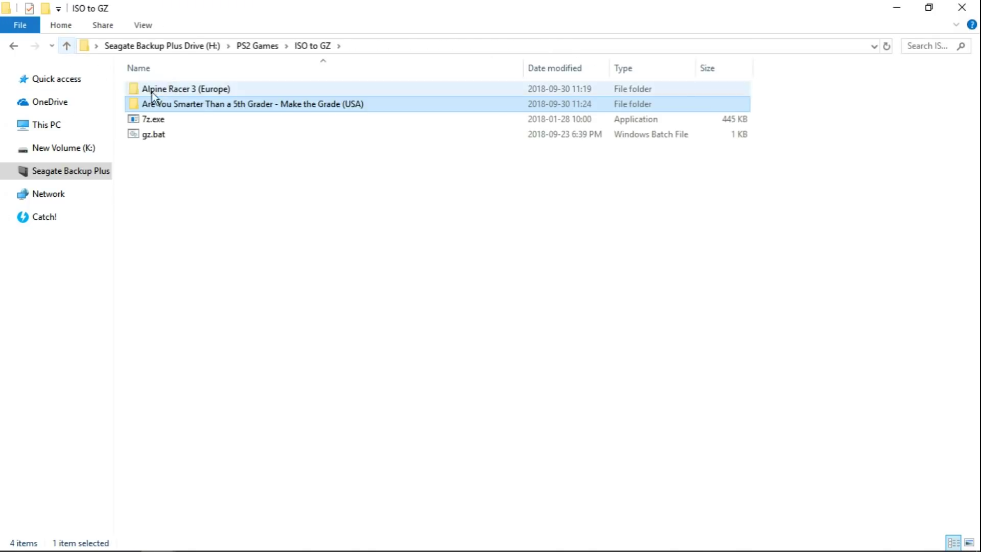
left_click(190, 89)
double_click(191, 89)
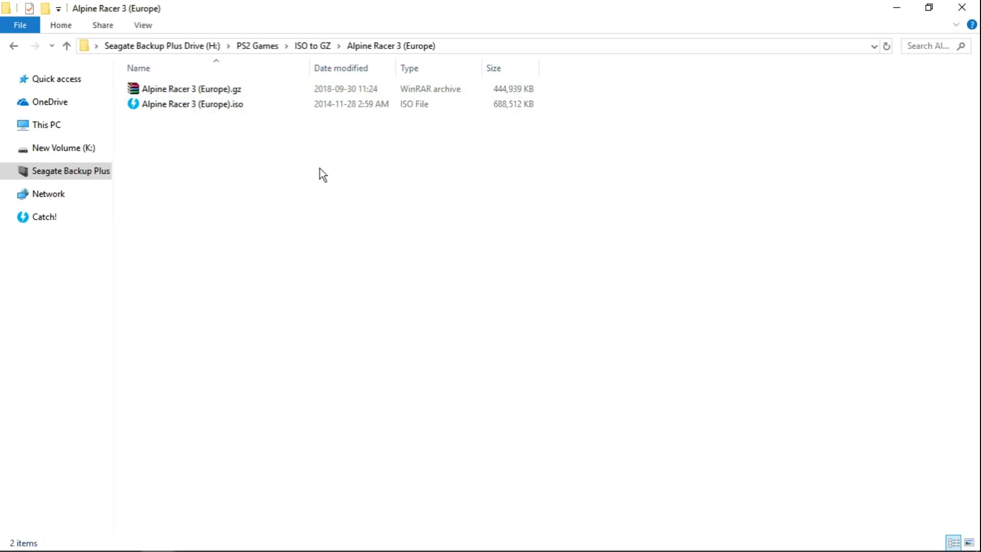
left_click_drag(310, 67, 386, 57)
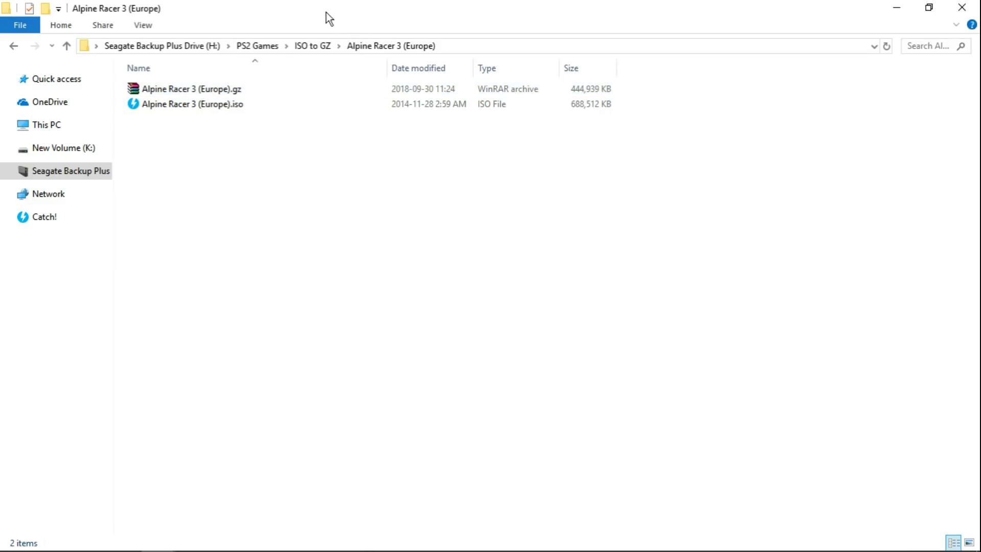
- Place the Alpine Racer 3 (Europe) and cdimages folder windows side by side and move Alpine Racer 3 (Europe).gz into cdimages
left_click_drag(324, 11, 978, 18)
left_click(258, 376)
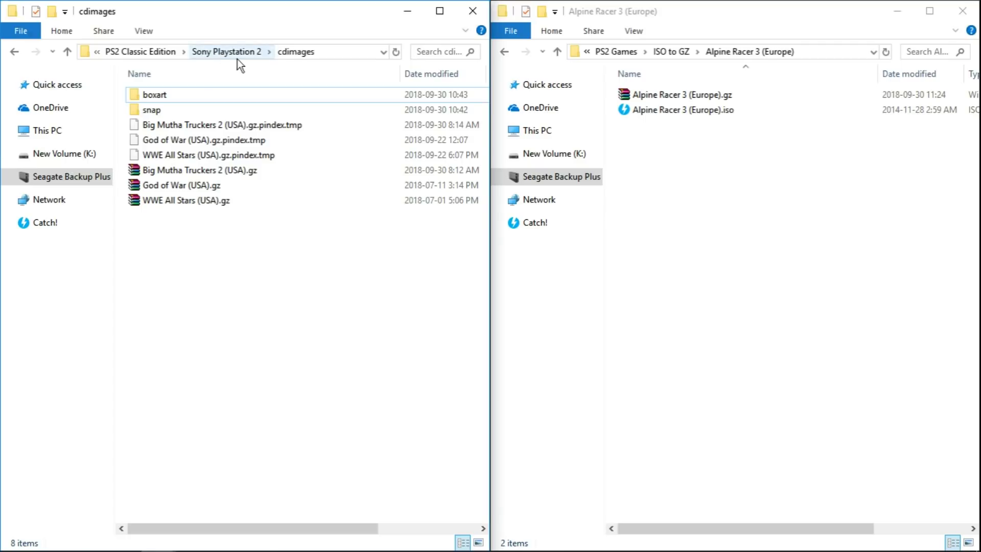
left_click(668, 96)
right_click(669, 95)
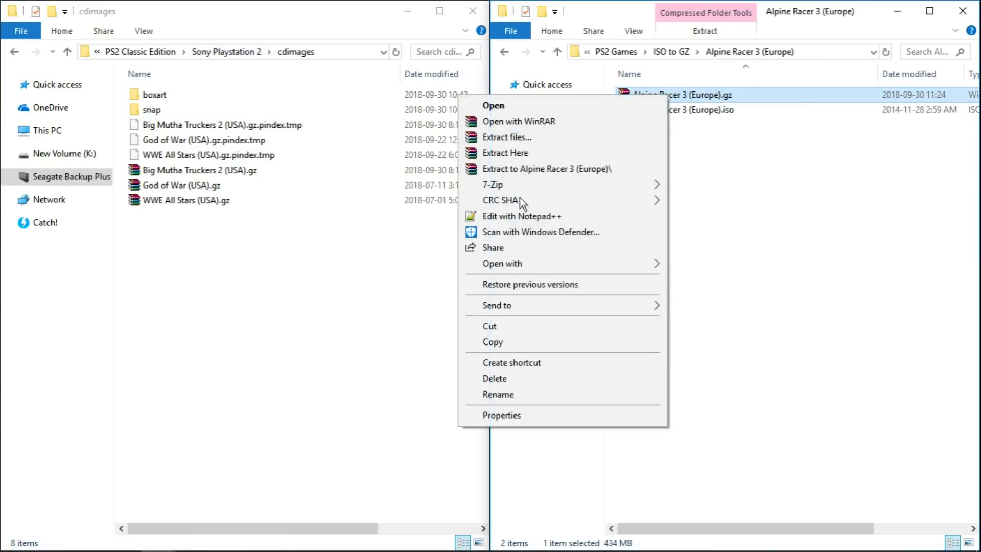
left_click(500, 325)
left_click(164, 309)
right_click(164, 309)
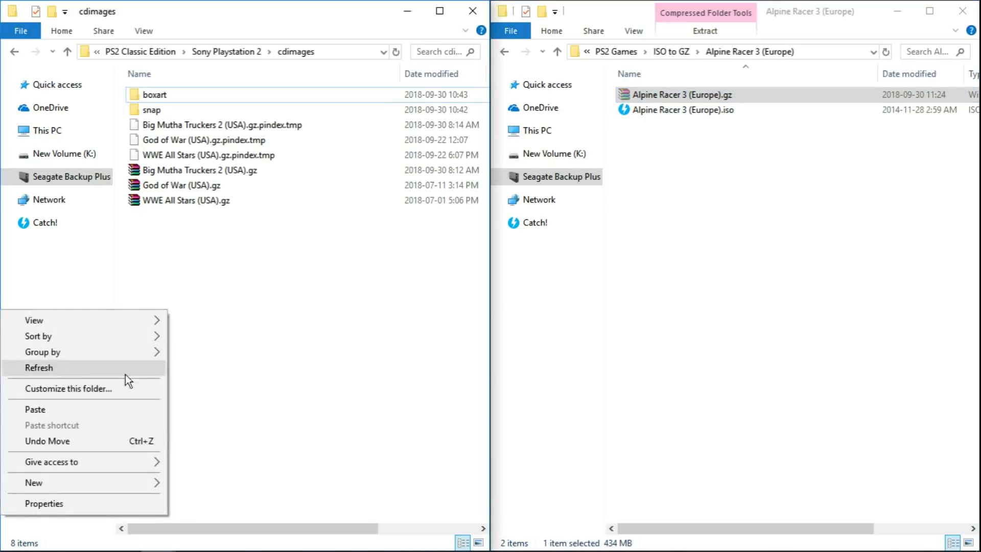
left_click(127, 410)
- Move Are You Smarter Than a 5th Grader - Make the Grade (USA).gz from its ISO to GZ game folder into cdimages
left_click(556, 51)
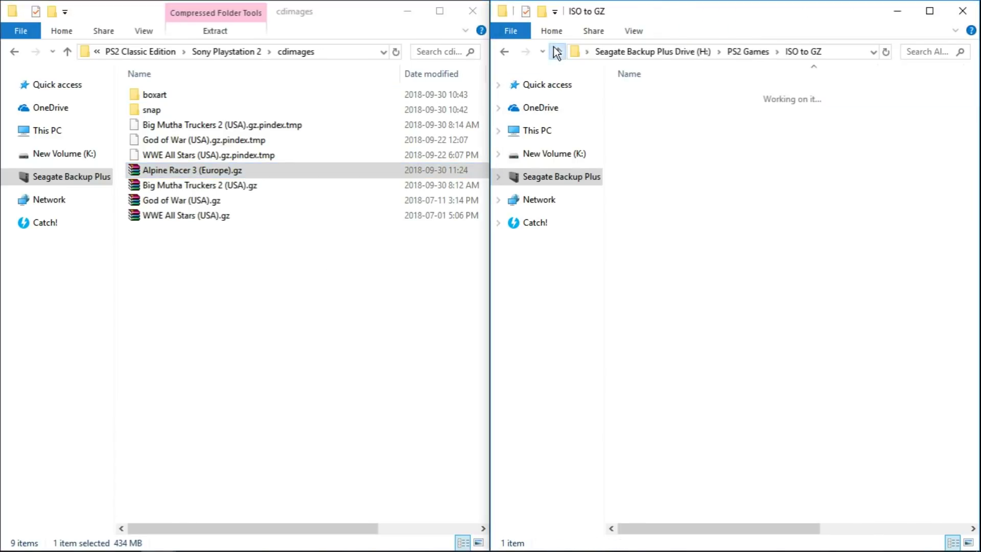
double_click(656, 109)
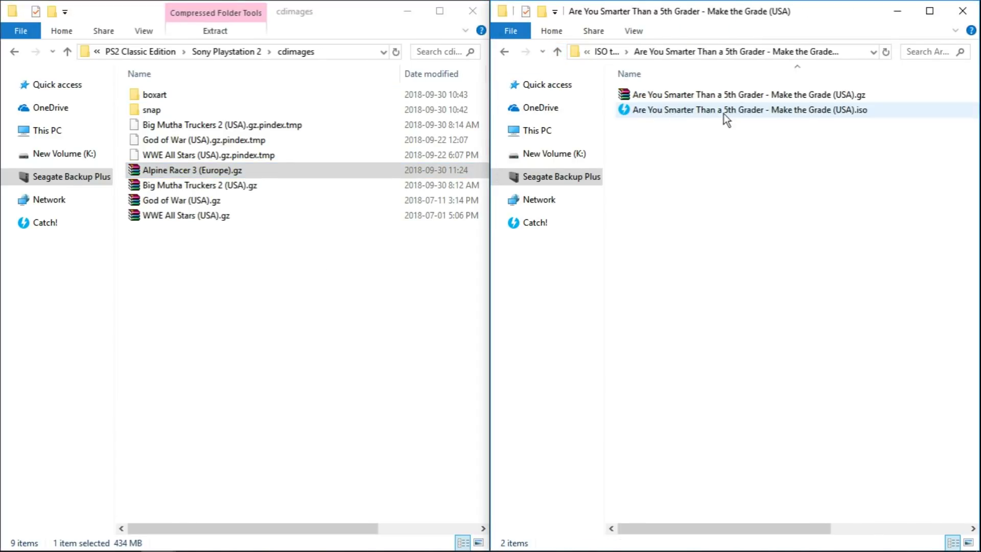
left_click(689, 99)
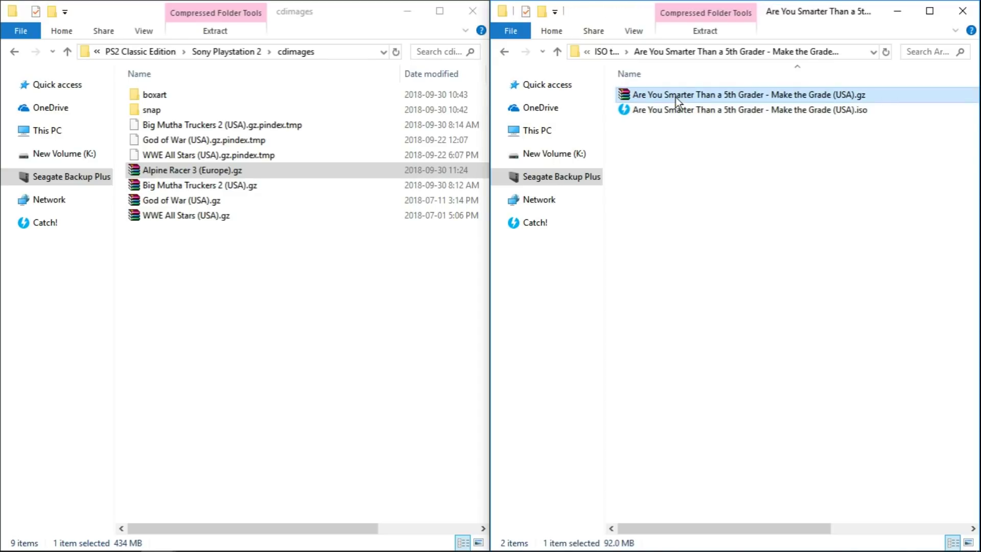
right_click(675, 97)
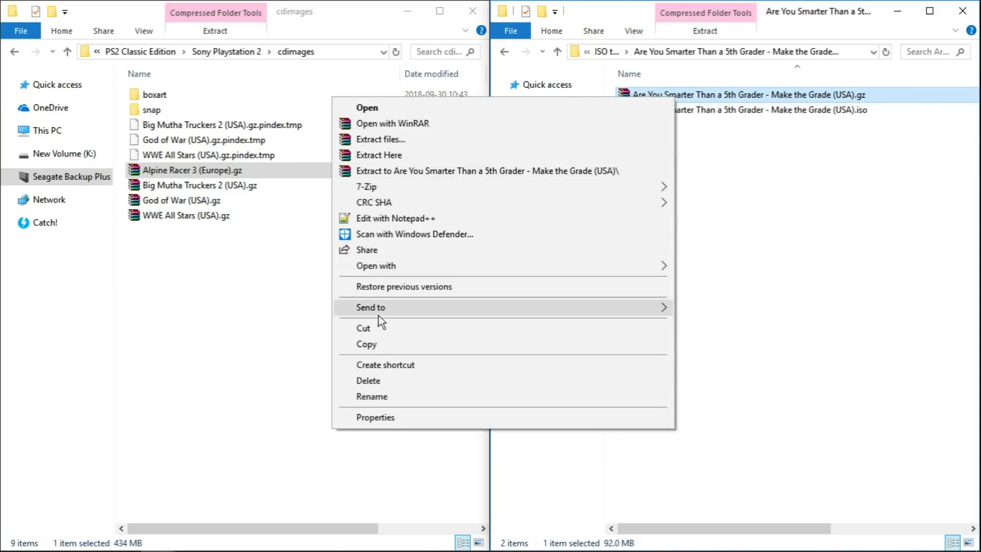
left_click(378, 330)
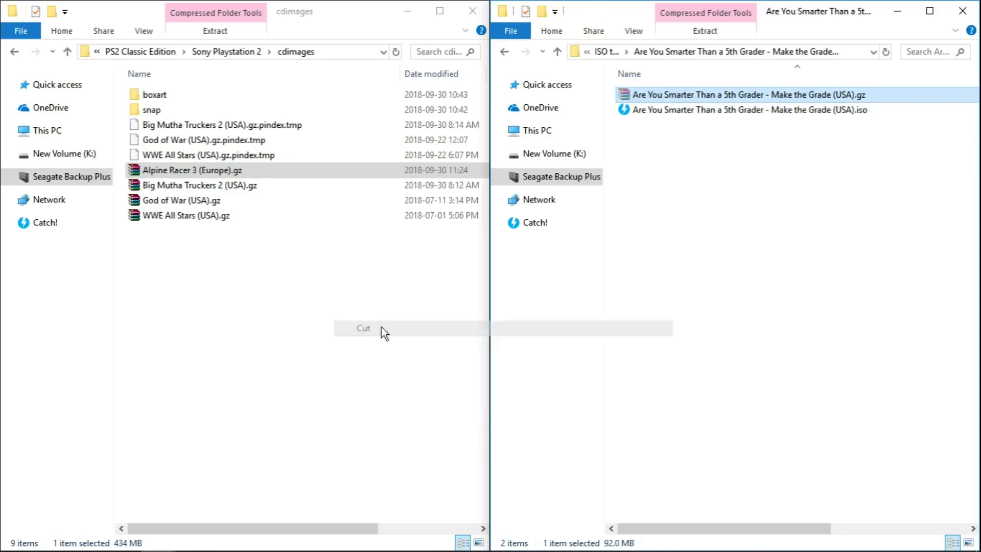
right_click(215, 270)
left_click(73, 373)
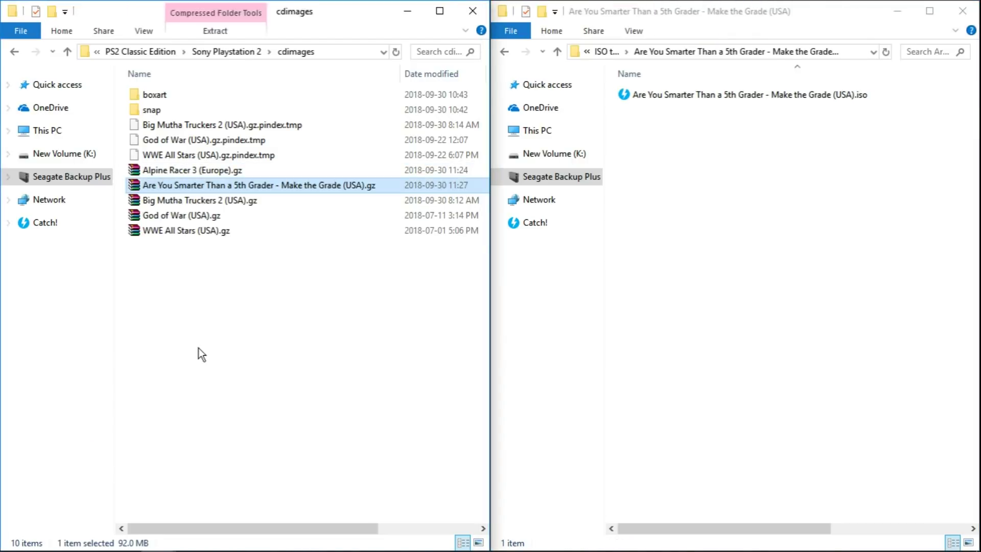
- Inspect the contents of the moved Are You Smarter Than a 5th Grader archive in WinRAR, dismissing the license reminder and closing the archive
double_click(217, 185)
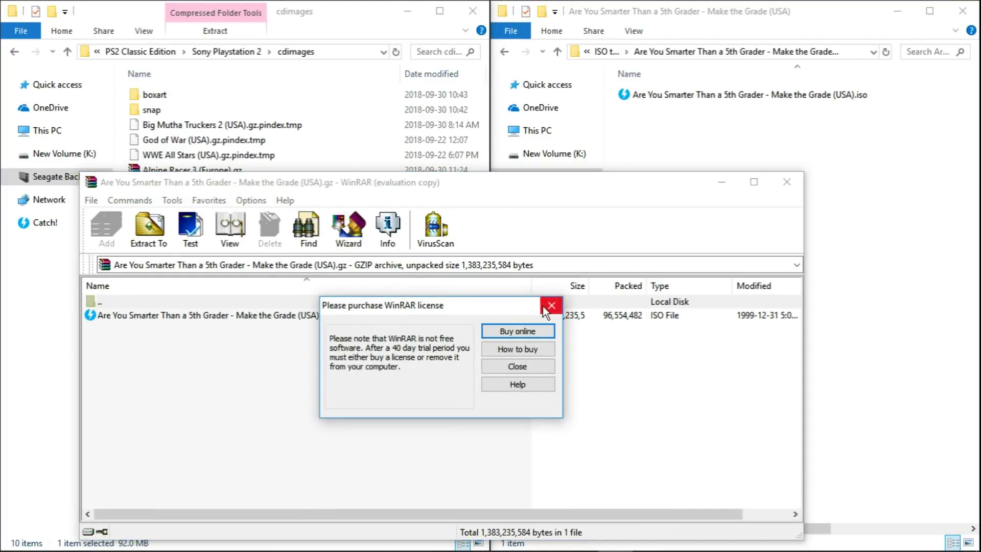
left_click(550, 306)
left_click(787, 183)
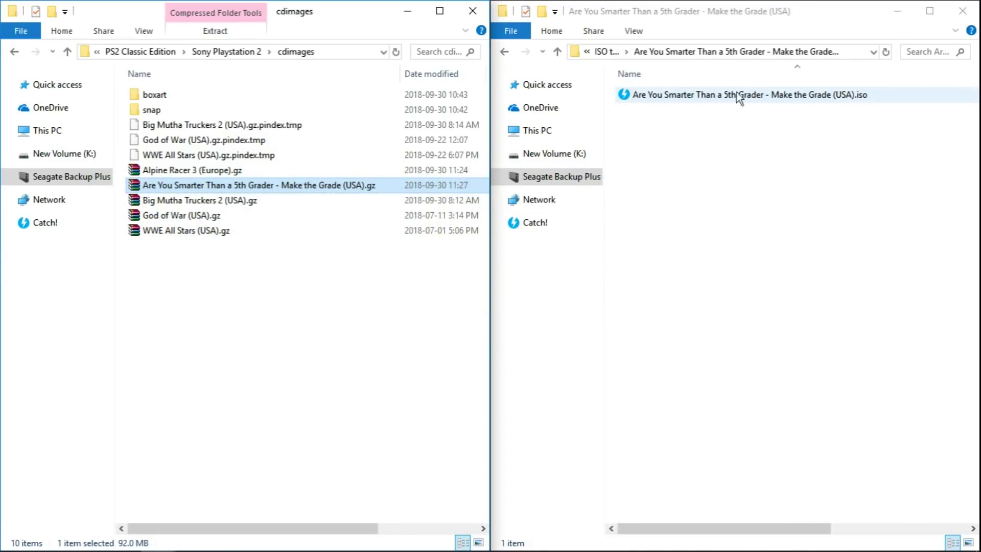
- Close the source game folder, maximize the cdimages window, and launch attract.exe from the PS2 Classic Edition folder
left_click(962, 11)
left_click(440, 11)
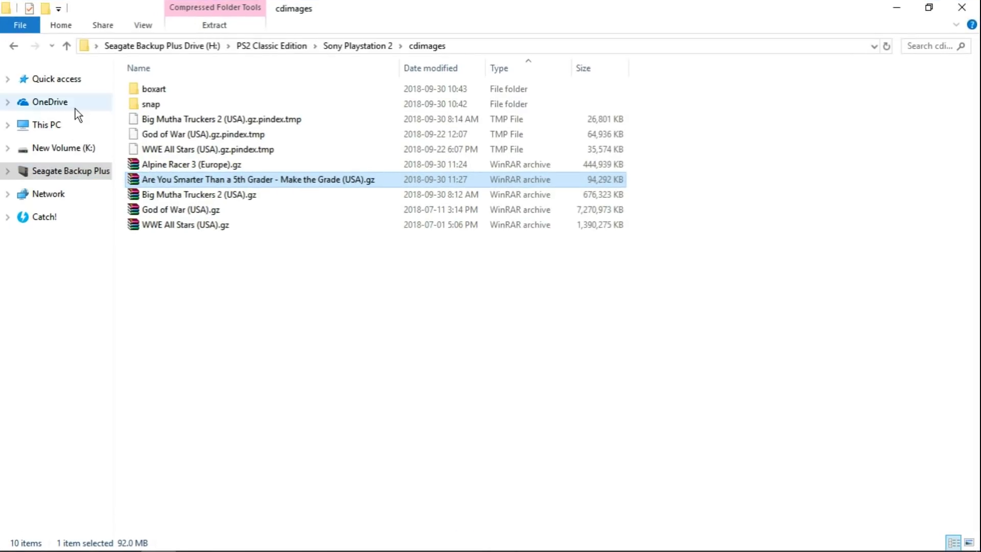
left_click(61, 45)
left_click(61, 45)
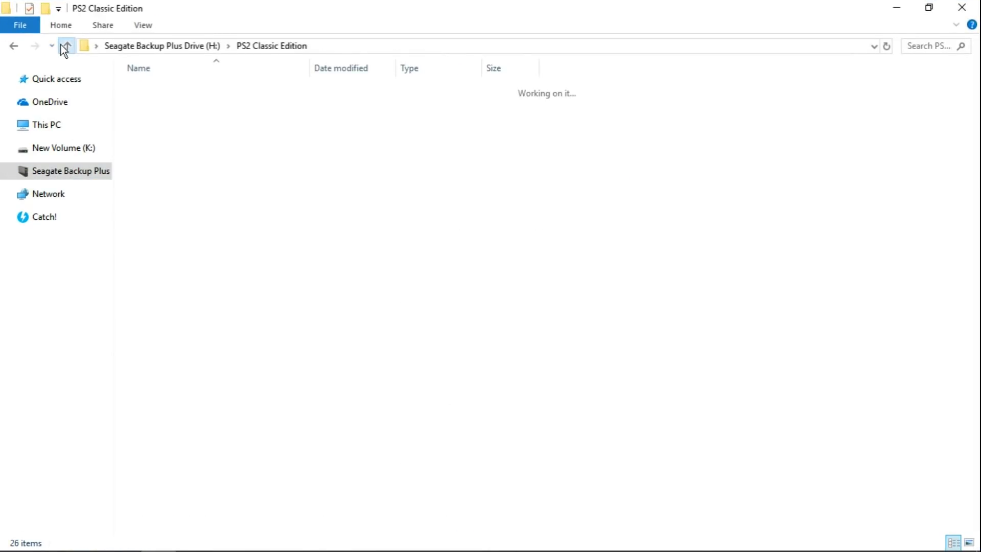
key("XF86AudioLowerVolume")
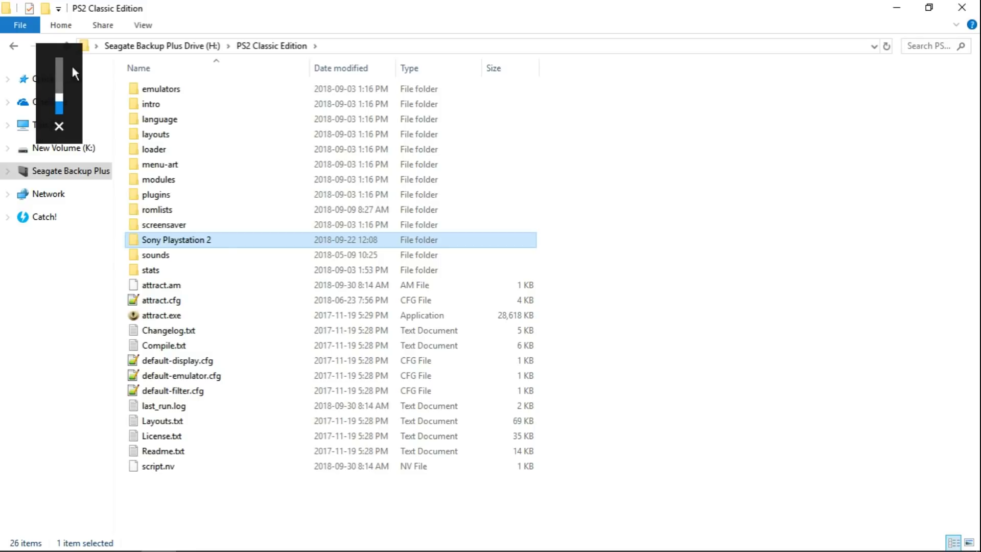
double_click(171, 316)
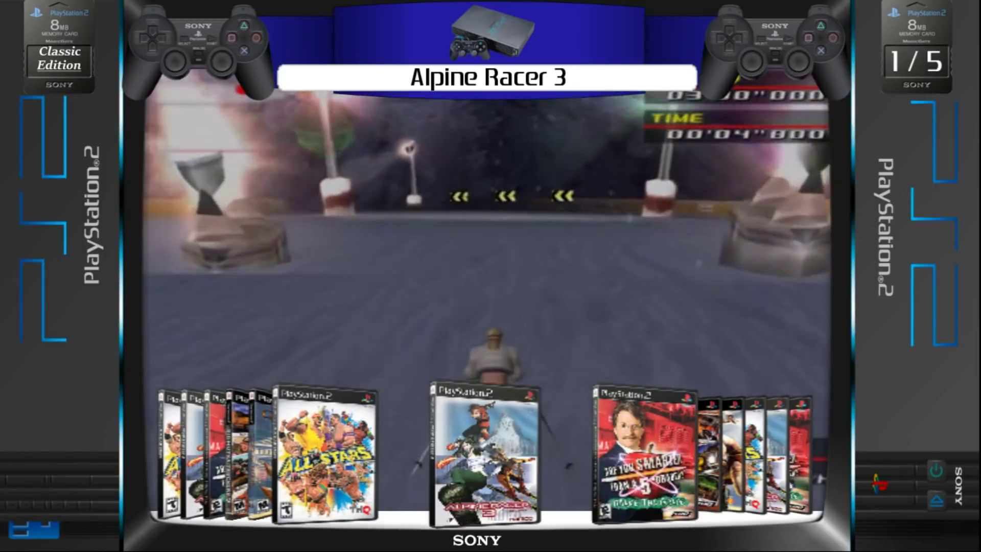
- Select Are You Smarter Than a 5th Grader in the game list and start it
key("Right")
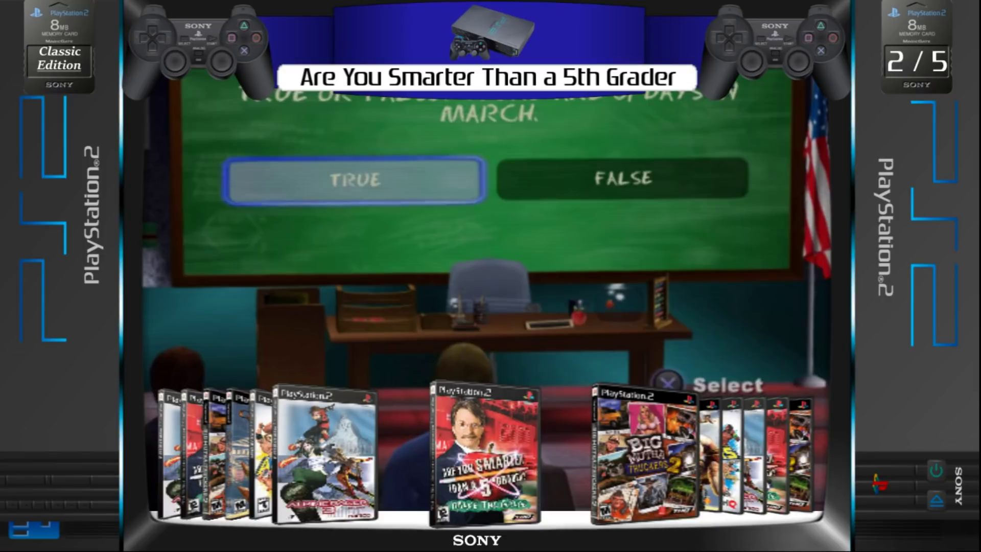
key("Return")
key("Return")
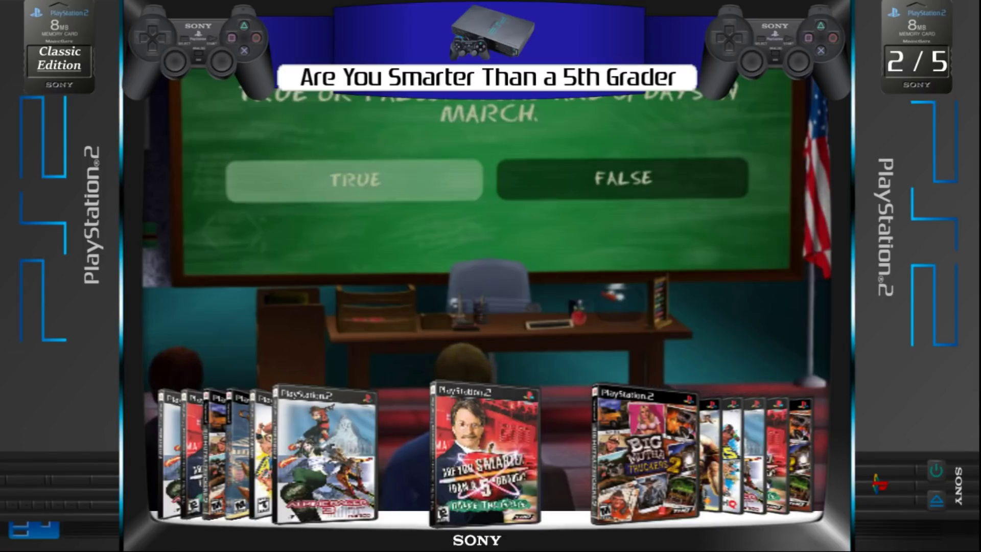